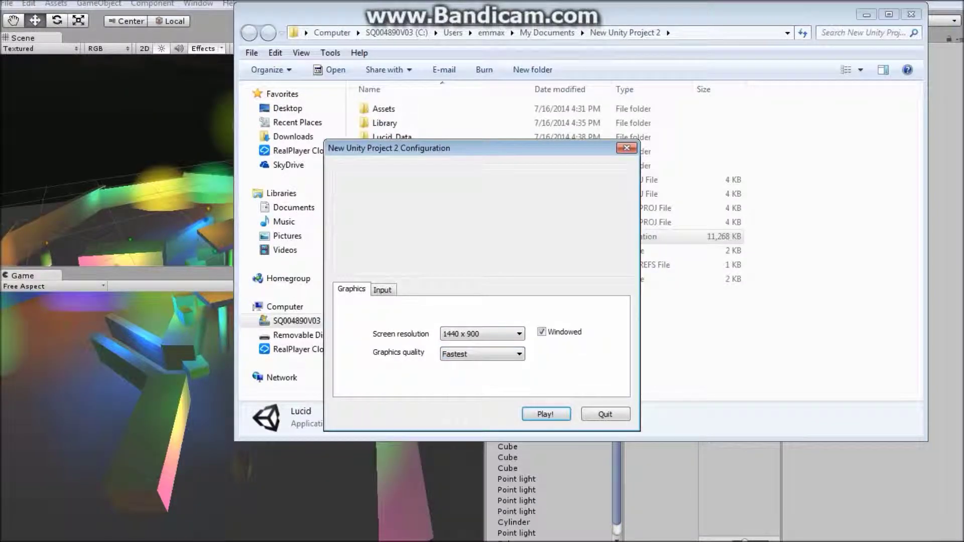
# Pick 1024 x 768 in Lucid's configuration dialog and start the game
pyautogui.click(482, 334)
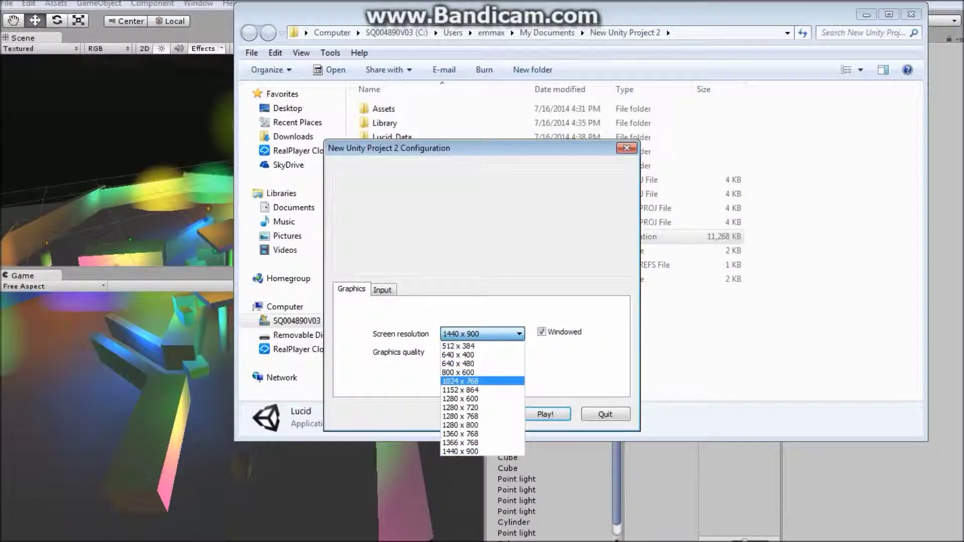
pyautogui.click(460, 381)
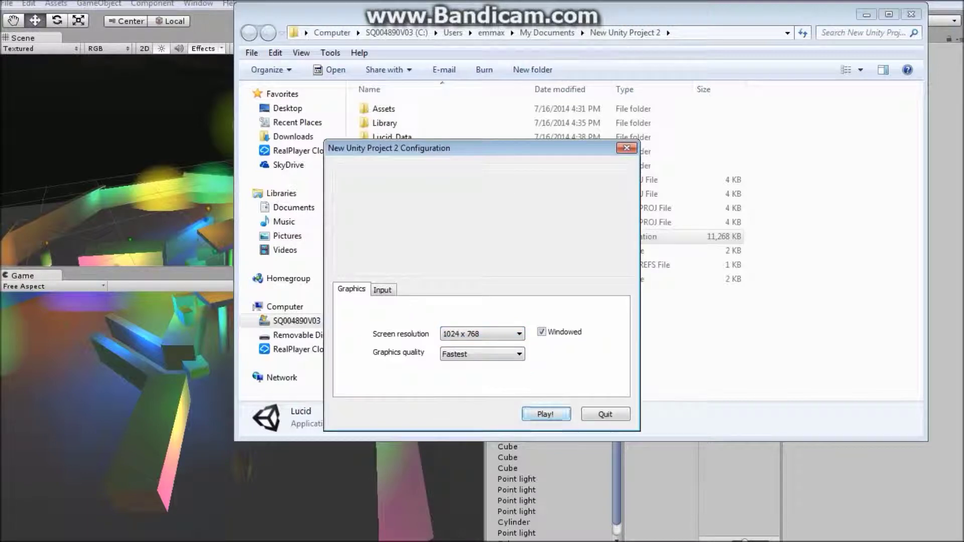
pyautogui.click(545, 415)
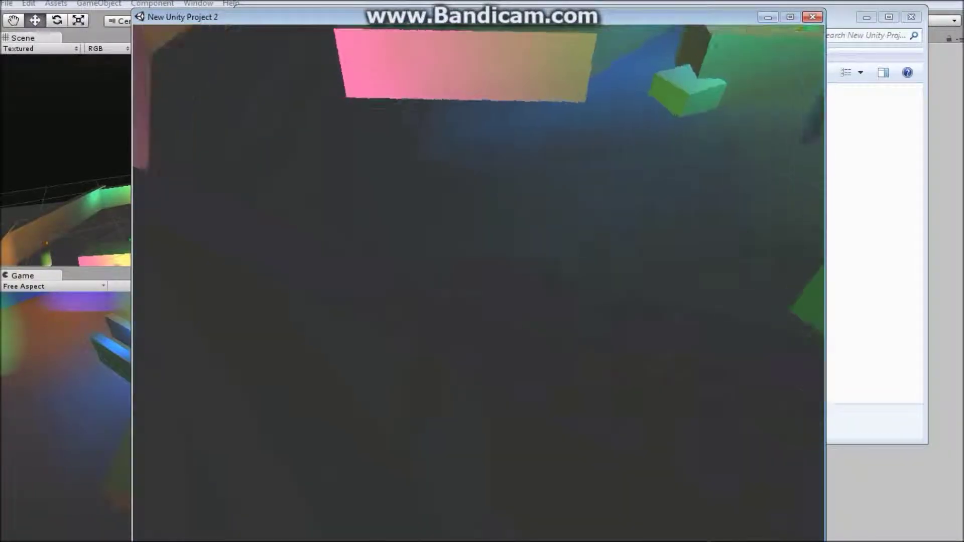
# Quit the Lucid game with Alt+F4 to return to the Unity editor
pyautogui.hotkey('alt', 'F4')
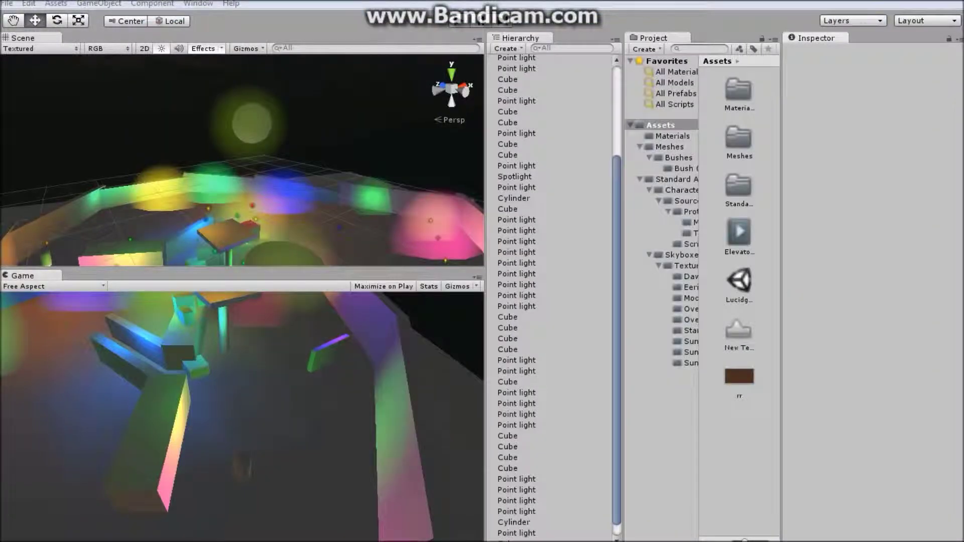
# Orbit and pan the Scene view to see the level from higher and lower angles
pyautogui.keyDown('alt'); pyautogui.moveTo(46, 151); pyautogui.dragTo(21, 95); pyautogui.keyUp('alt')
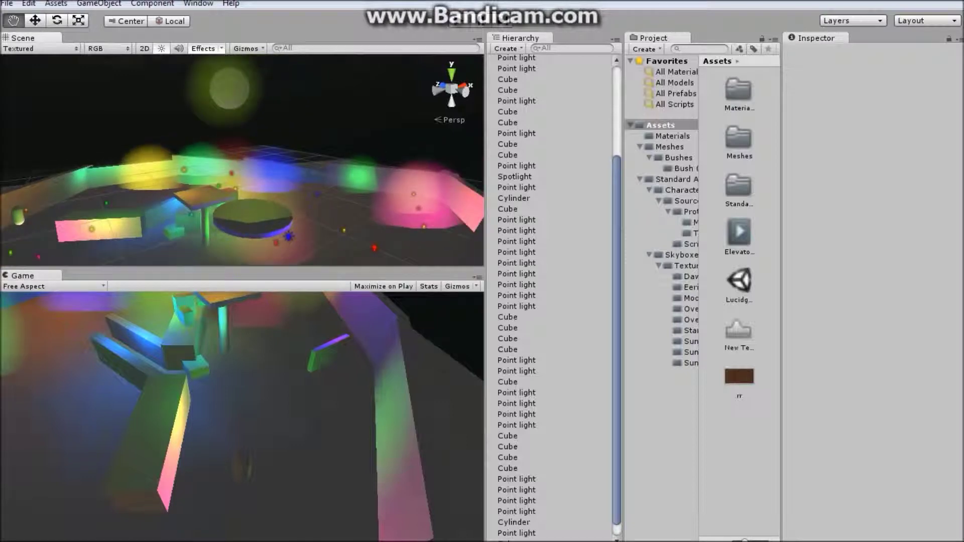
pyautogui.moveTo(21, 96)
pyautogui.keyDown('alt'); pyautogui.mouseDown()
pyautogui.moveTo(31, 144)
pyautogui.moveTo(91, 174)
pyautogui.mouseUp(); pyautogui.keyUp('alt')
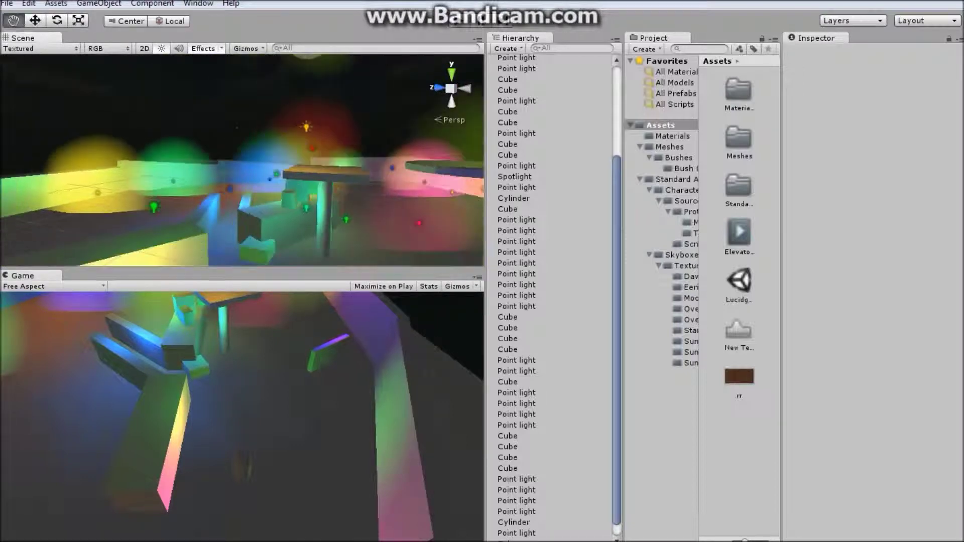
pyautogui.moveTo(226, 174); pyautogui.dragTo(129, 173)
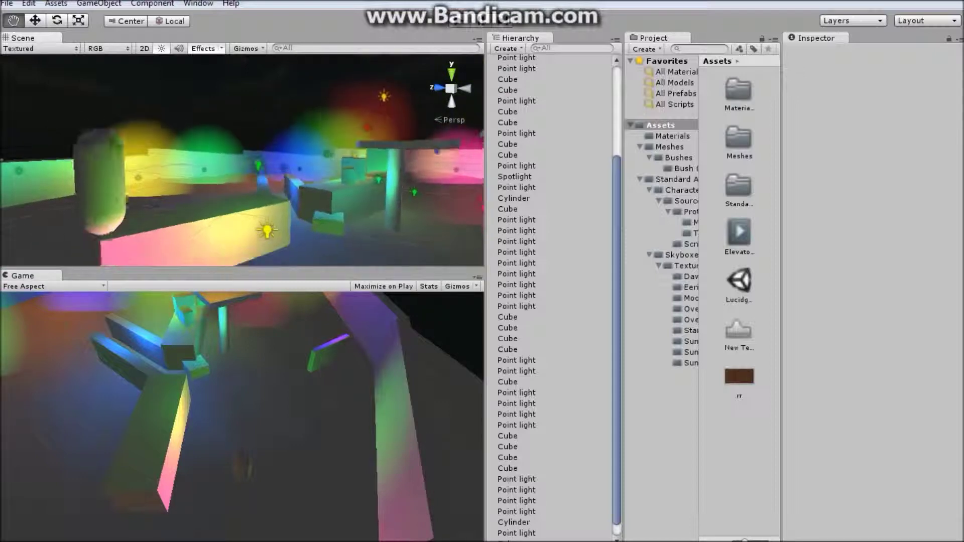
pyautogui.moveTo(241, 158)
pyautogui.keyDown('alt'); pyautogui.mouseDown()
pyautogui.moveTo(241, 189)
pyautogui.moveTo(226, 203)
pyautogui.moveTo(234, 158)
pyautogui.moveTo(189, 174)
pyautogui.moveTo(226, 151)
pyautogui.moveTo(227, 166)
pyautogui.moveTo(249, 181)
pyautogui.moveTo(211, 158)
pyautogui.moveTo(196, 174)
pyautogui.moveTo(227, 172)
pyautogui.moveTo(189, 169)
pyautogui.moveTo(226, 187)
pyautogui.moveTo(226, 174)
pyautogui.moveTo(181, 173)
pyautogui.mouseUp(); pyautogui.keyUp('alt')
# Fly the scene camera toward the pillar and around, tilting down over the level
pyautogui.press('Up')
pyautogui.press('Up')
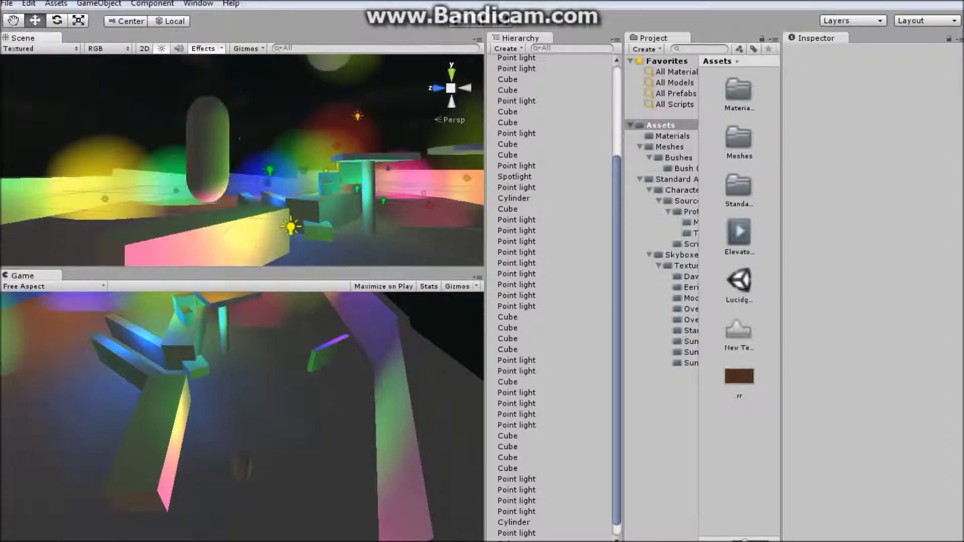
pyautogui.press('Up')
pyautogui.press('Up')
pyautogui.press('Up')
pyautogui.press('Up')
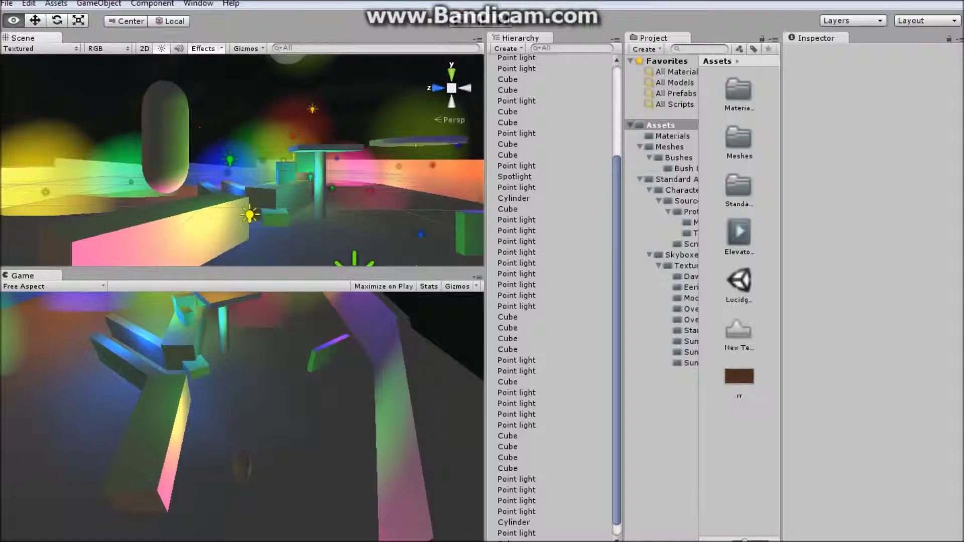
pyautogui.press('Up')
pyautogui.press('Left')
pyautogui.press('Left')
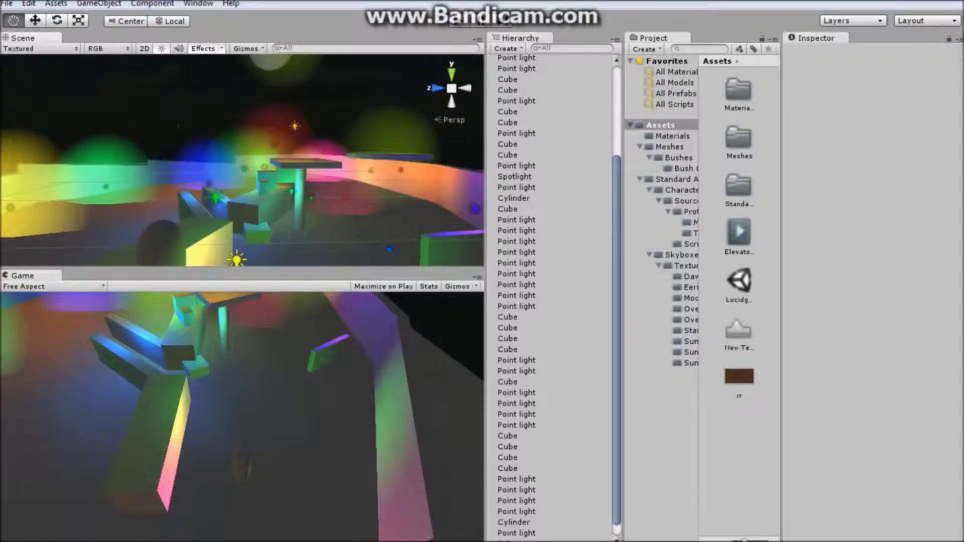
pyautogui.press('Left')
pyautogui.press('Left')
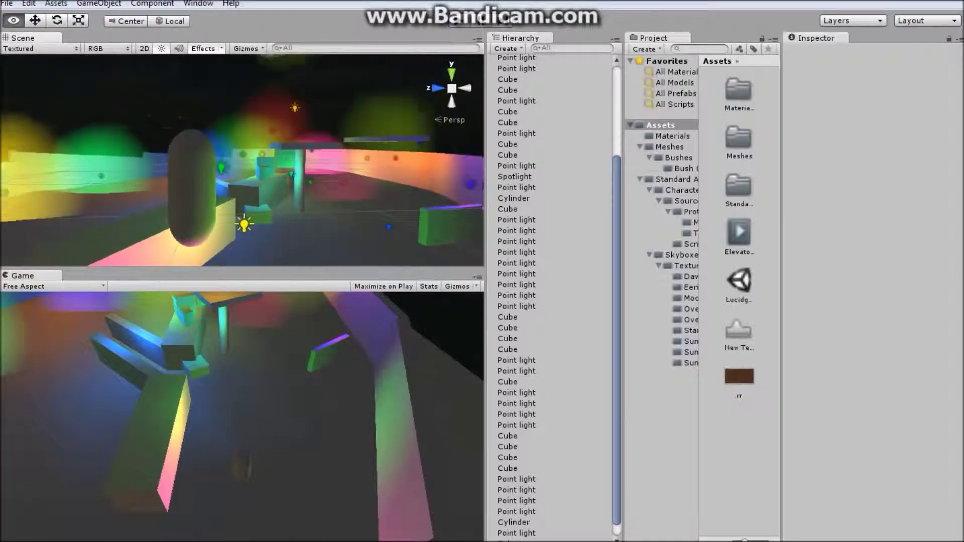
pyautogui.moveTo(241, 166)
pyautogui.mouseDown(button='right')
pyautogui.moveTo(271, 169)
pyautogui.moveTo(271, 215)
pyautogui.mouseUp(button='right')
pyautogui.scroll(2, 241, 158)
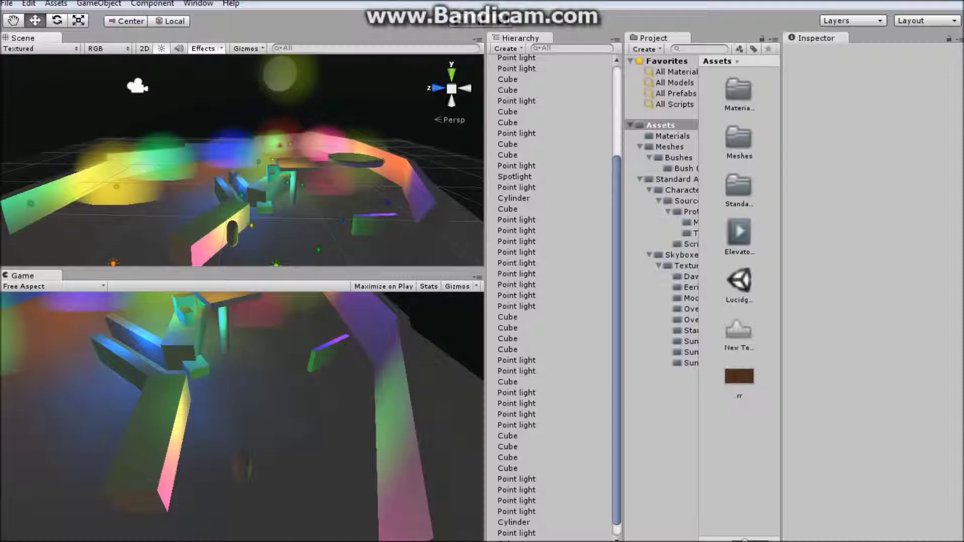
pyautogui.moveTo(241, 159); pyautogui.dragTo(234, 181, button='right')
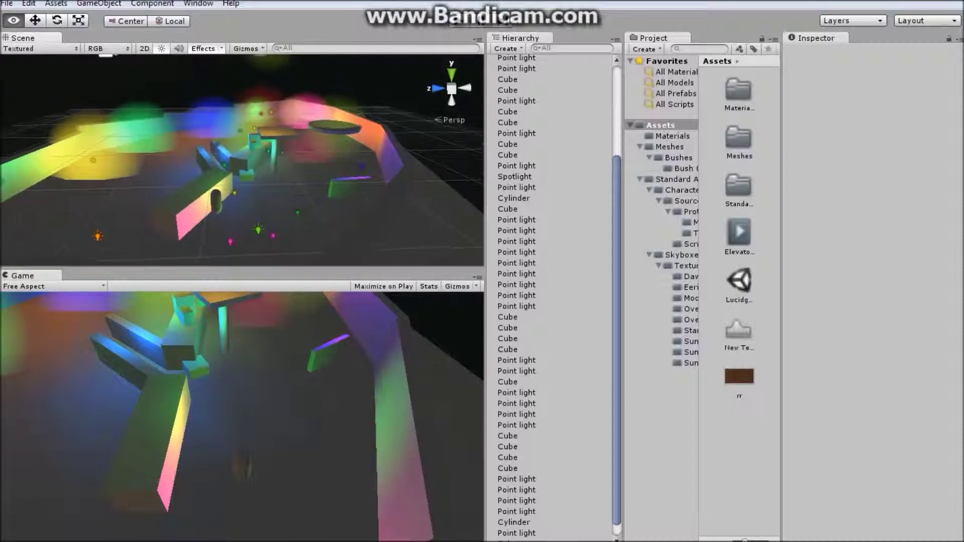
pyautogui.moveTo(241, 158); pyautogui.dragTo(241, 174, button='right')
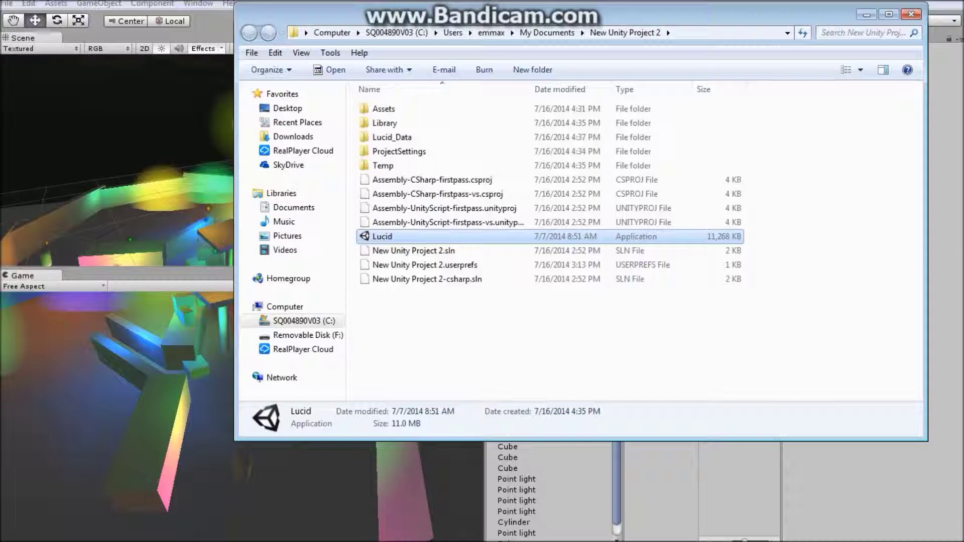
# Relaunch Lucid and choose 1440 x 900 as the screen resolution
pyautogui.press('Return')
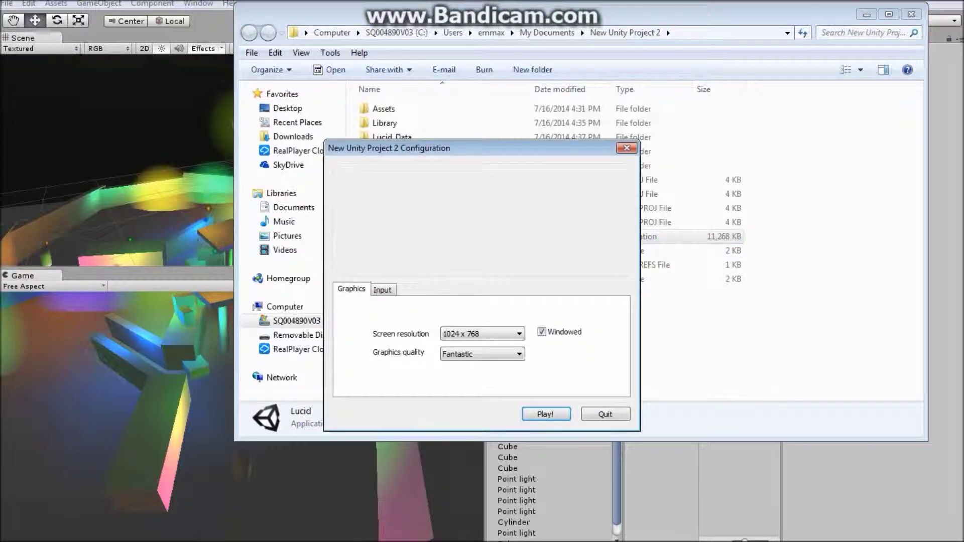
pyautogui.click(483, 334)
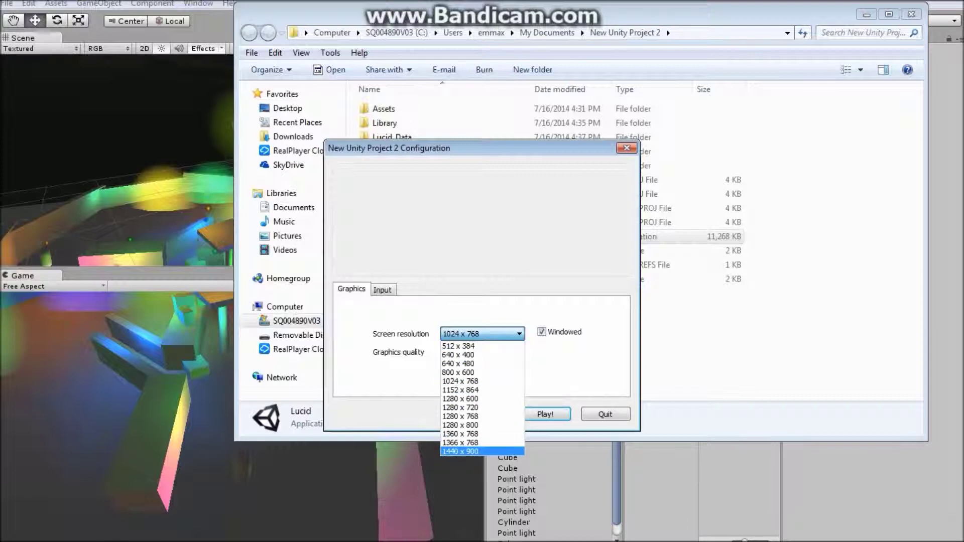
pyautogui.click(462, 451)
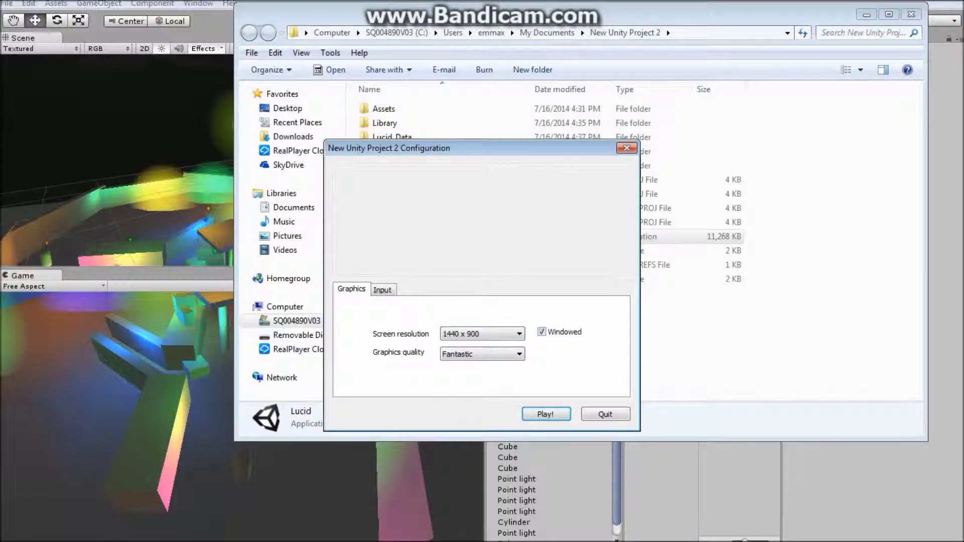